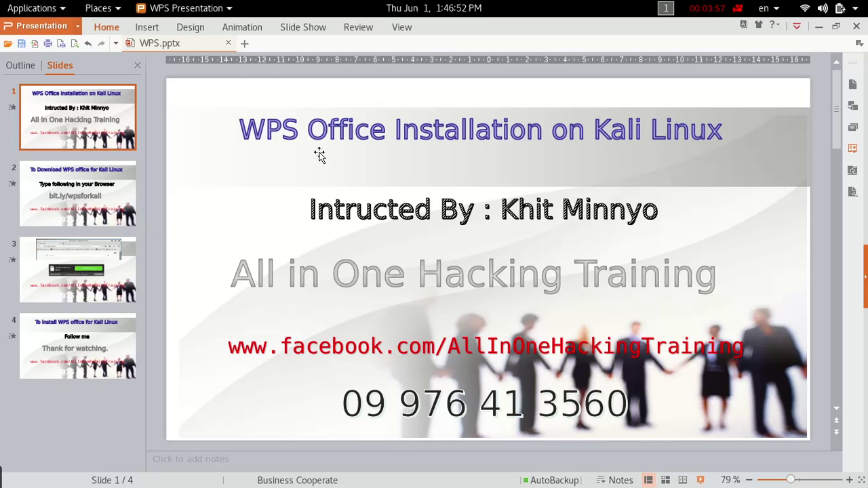
Expand the command ribbon and look through the presentation's insert, design, animation, slide show and home commands.
{"action": "mouse_move", "coordinate": [407, 483]}
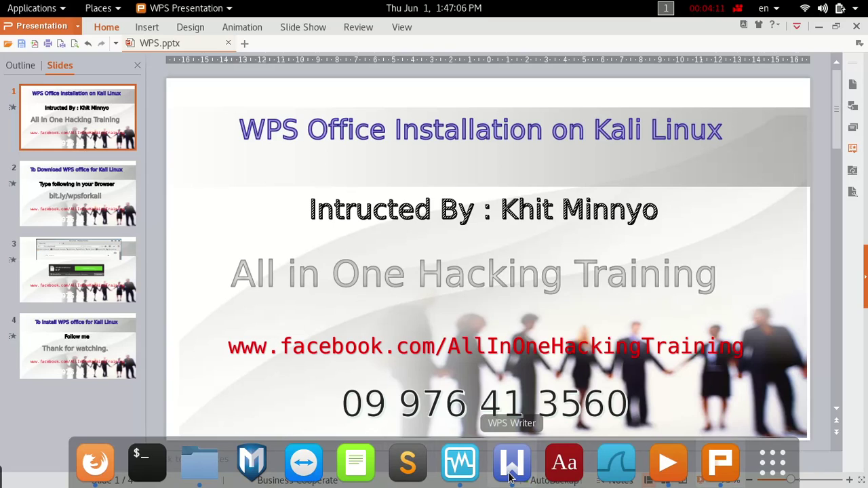
{"action": "left_click", "coordinate": [798, 26]}
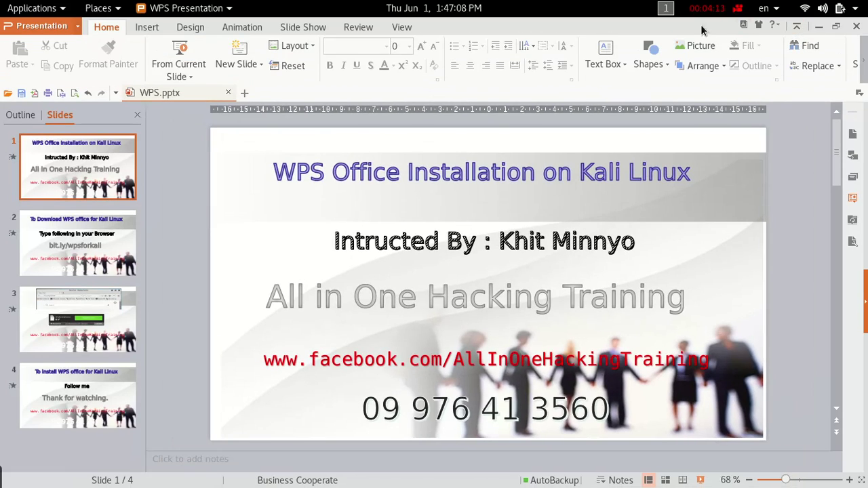
{"action": "left_click", "coordinate": [160, 30]}
{"action": "left_click", "coordinate": [193, 31]}
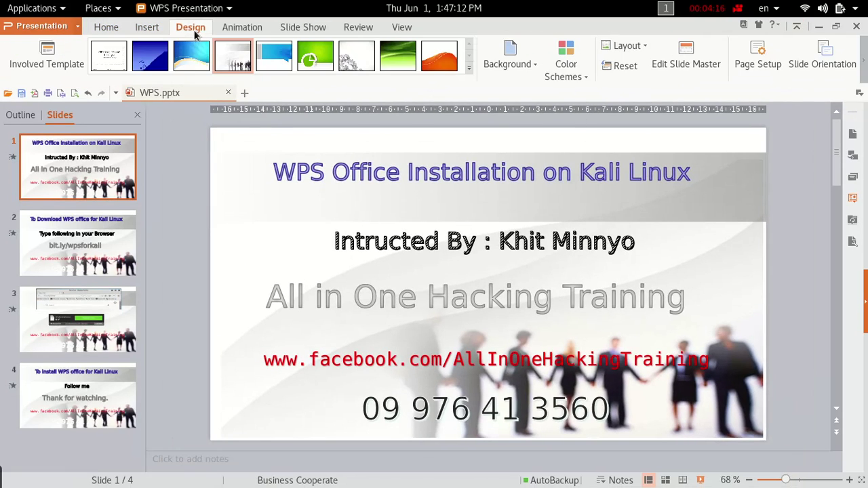
{"action": "left_click", "coordinate": [239, 31]}
{"action": "left_click", "coordinate": [298, 33]}
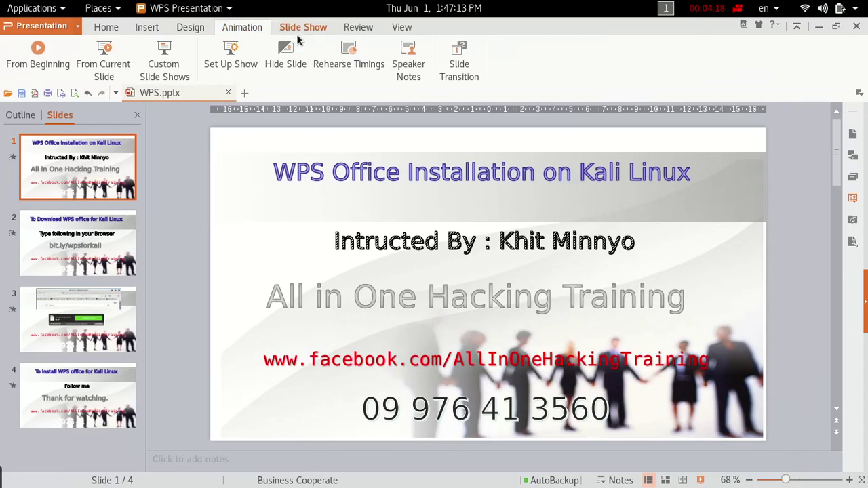
{"action": "left_click", "coordinate": [350, 34]}
{"action": "left_click", "coordinate": [105, 27]}
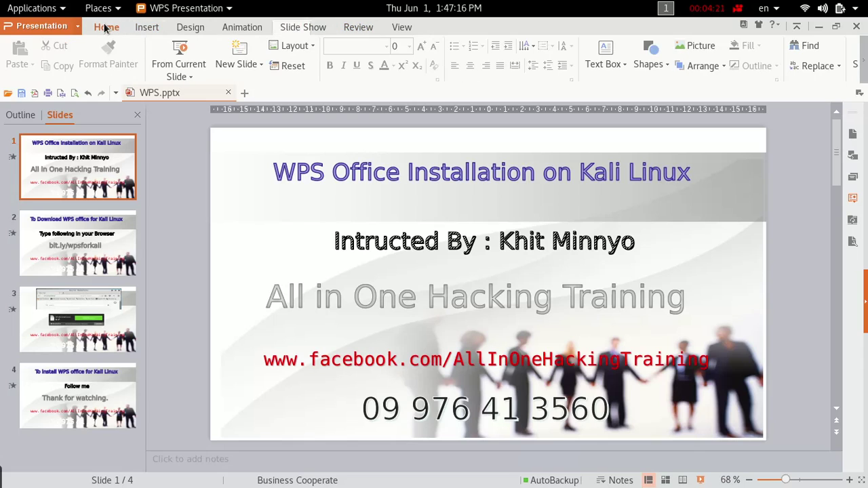
Switch to WPS Writer and look over the blank document page from beginning to end.
{"action": "left_click", "coordinate": [529, 479]}
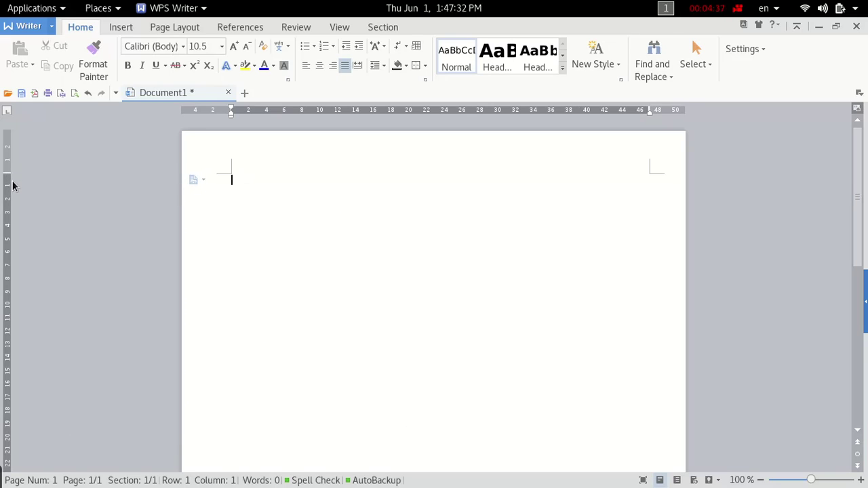
{"action": "scroll", "coordinate": [357, 272], "scroll_direction": "down", "scroll_amount": 2}
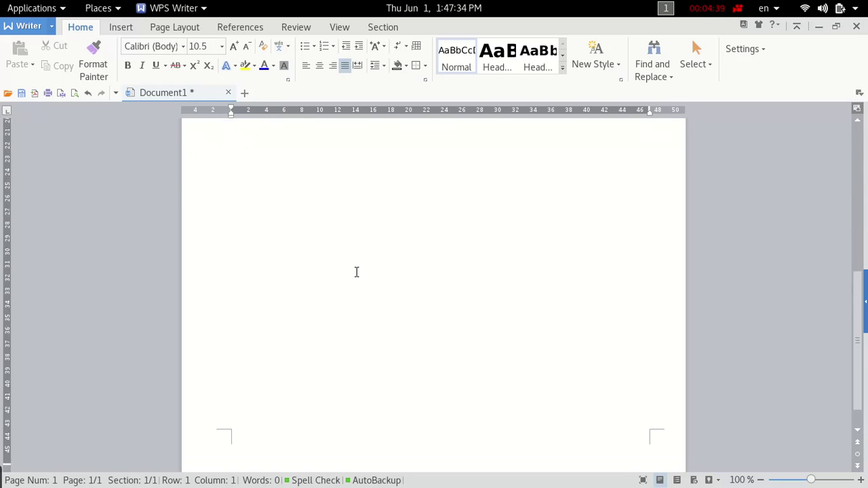
{"action": "scroll", "coordinate": [356, 274], "scroll_direction": "up", "scroll_amount": 1}
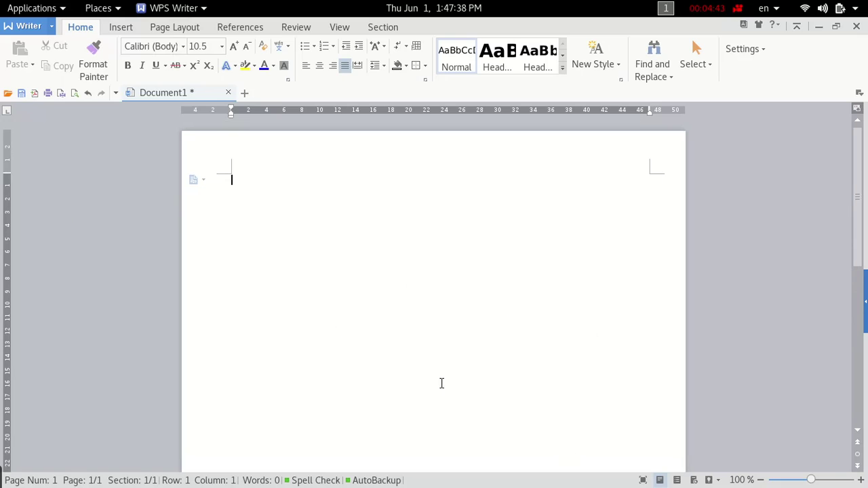
{"action": "mouse_move", "coordinate": [542, 479]}
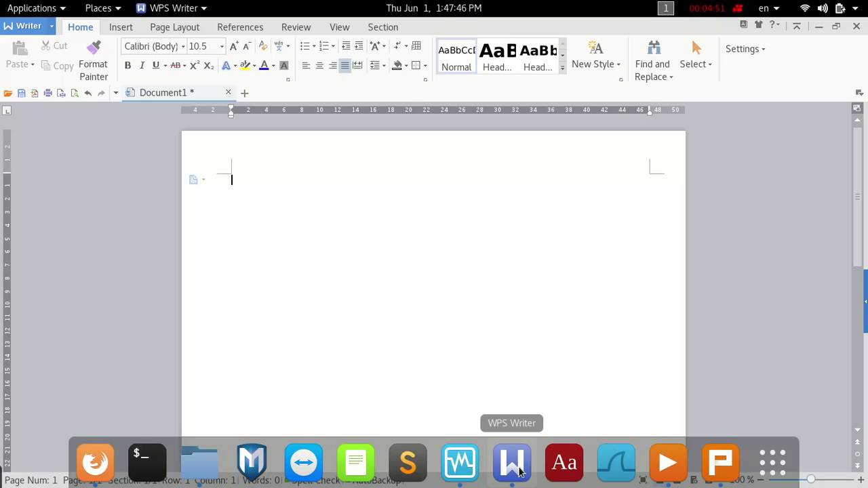
{"action": "scroll", "coordinate": [159, 304], "scroll_direction": "down", "scroll_amount": 8}
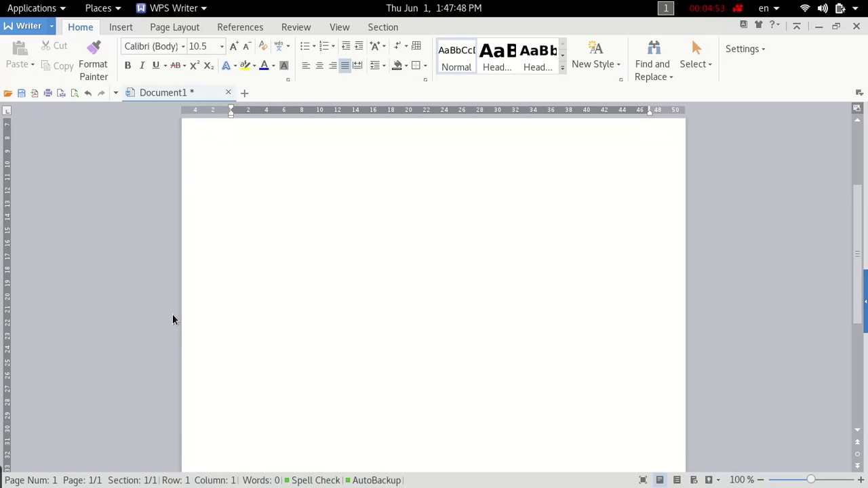
{"action": "scroll", "coordinate": [174, 322], "scroll_direction": "up", "scroll_amount": 8}
{"action": "scroll", "coordinate": [122, 339], "scroll_direction": "down", "scroll_amount": 5}
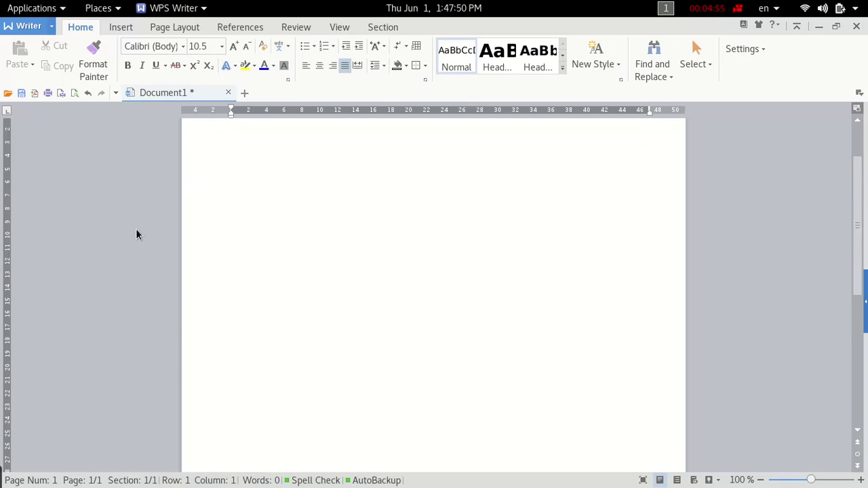
{"action": "scroll", "coordinate": [113, 383], "scroll_direction": "down", "scroll_amount": 3}
{"action": "left_click_drag", "start_coordinate": [11, 407], "coordinate": [8, 422]}
{"action": "scroll", "coordinate": [91, 290], "scroll_direction": "up", "scroll_amount": 8}
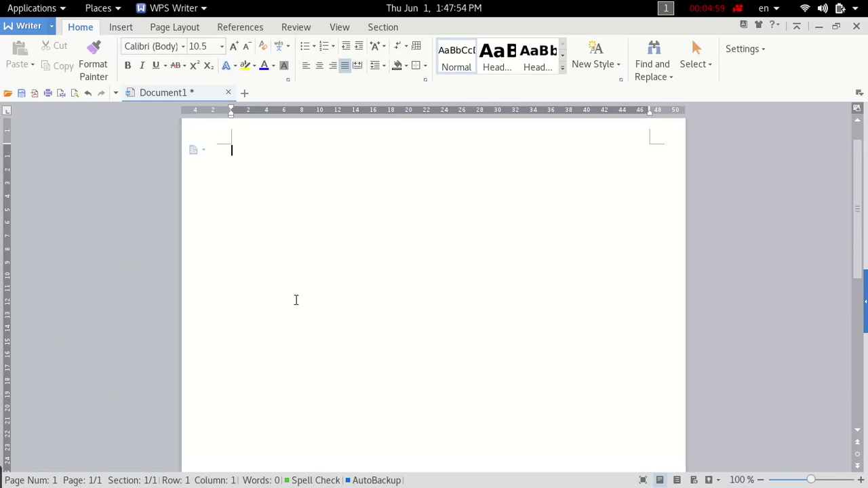
{"action": "scroll", "coordinate": [296, 300], "scroll_direction": "up", "scroll_amount": 1}
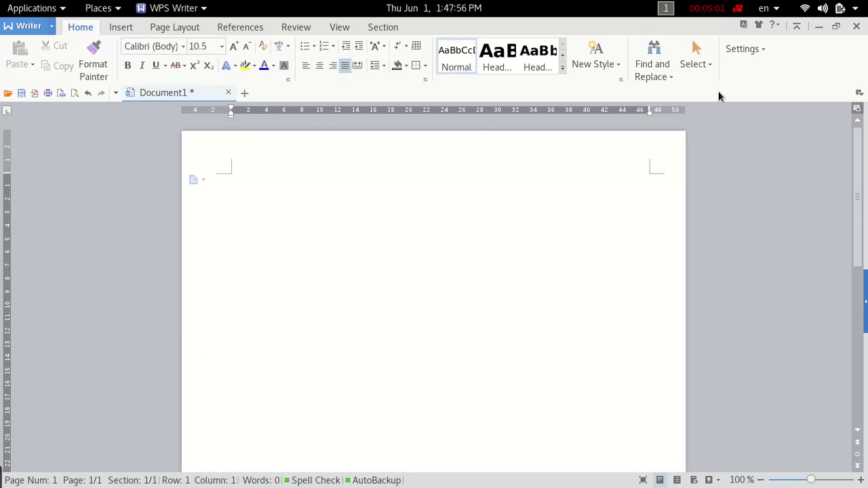
Examine the document's insert, page layout, references and section commands, finishing on the home commands.
{"action": "left_click", "coordinate": [121, 27]}
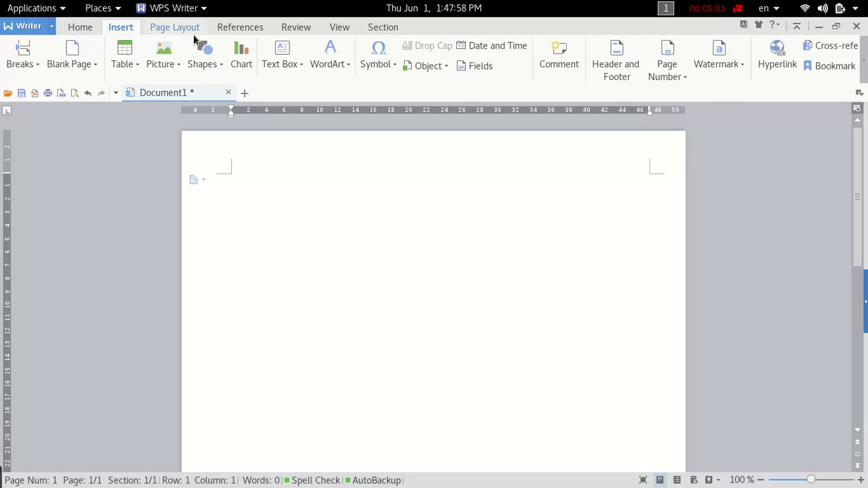
{"action": "left_click", "coordinate": [175, 28]}
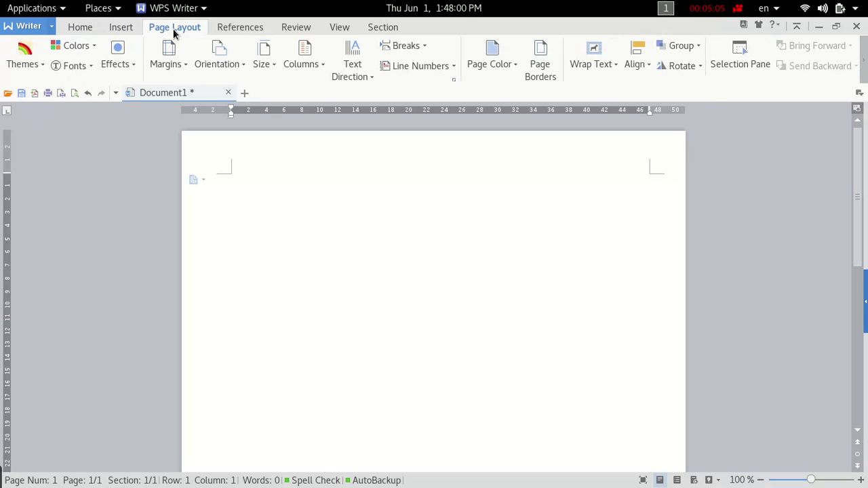
{"action": "left_click", "coordinate": [243, 32]}
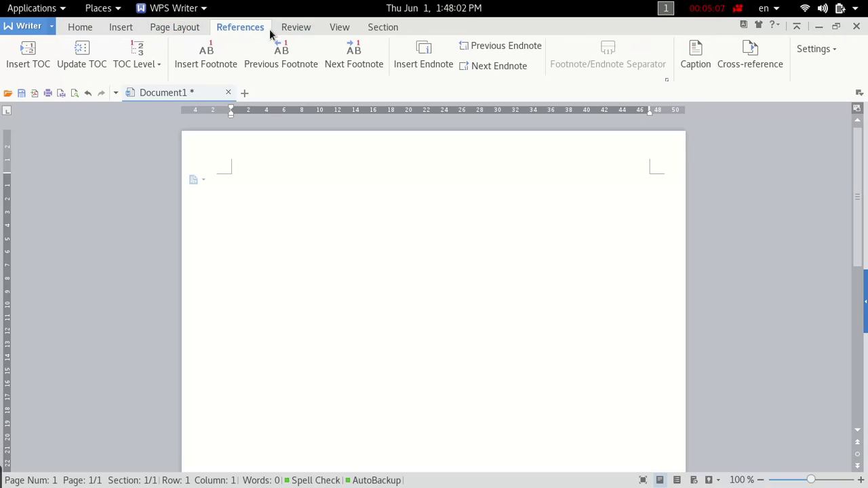
{"action": "left_click", "coordinate": [179, 28]}
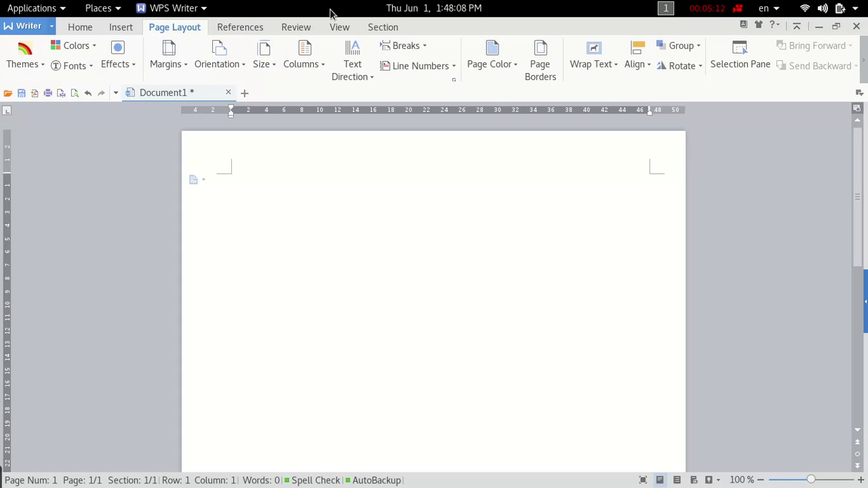
{"action": "left_click", "coordinate": [386, 35]}
{"action": "left_click", "coordinate": [77, 36]}
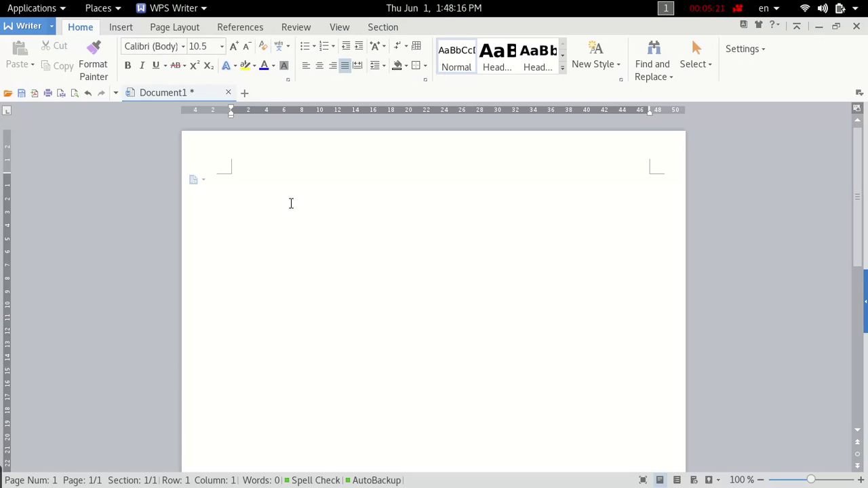
Switch to WPS Presentation and start the slide show of WPS.pptx from the title slide.
{"action": "mouse_move", "coordinate": [356, 483]}
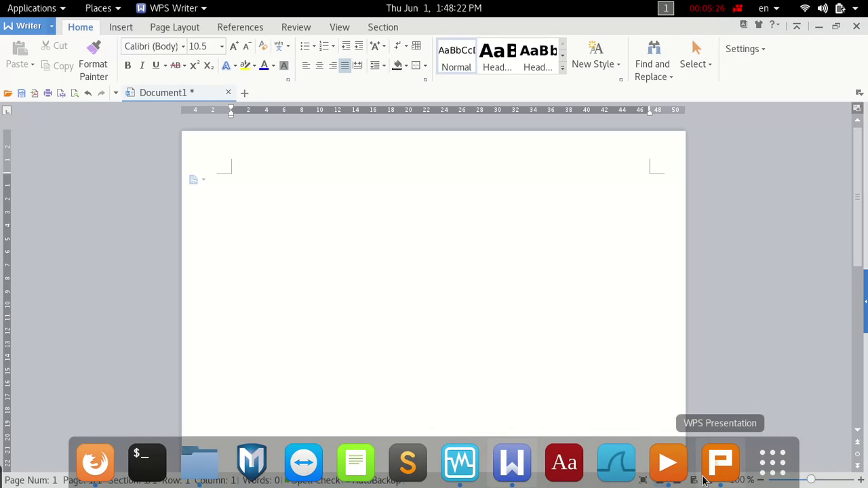
{"action": "left_click", "coordinate": [721, 463]}
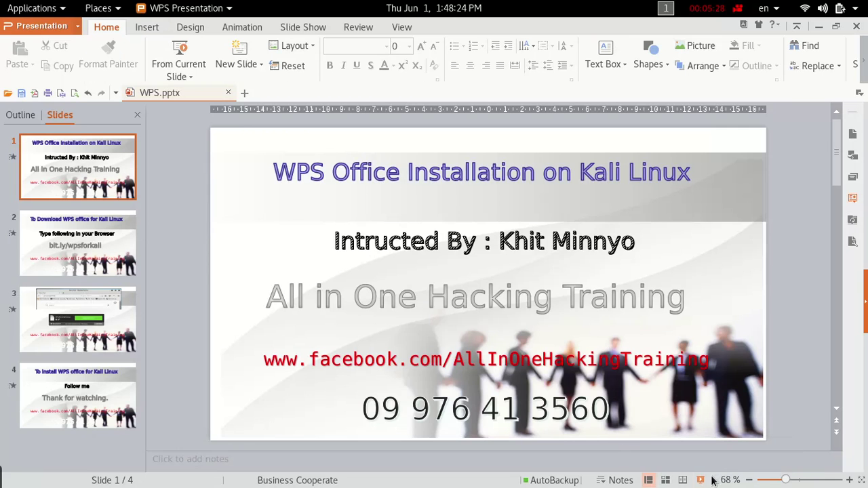
{"action": "left_click", "coordinate": [701, 481]}
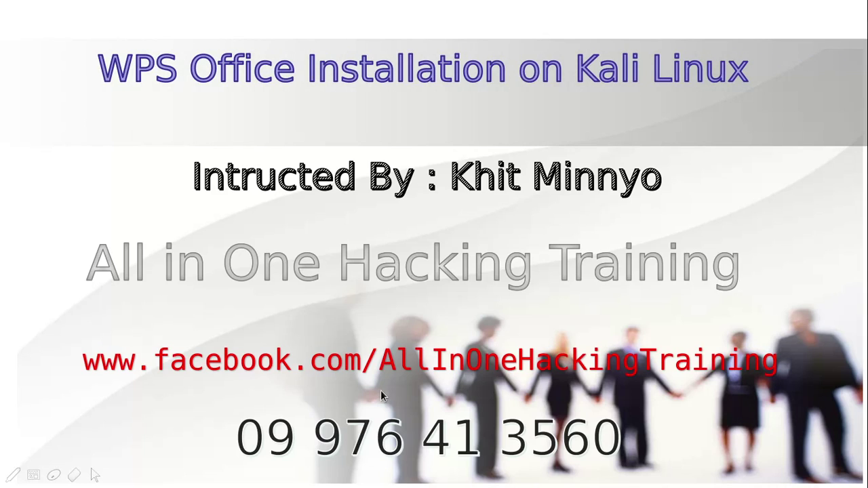
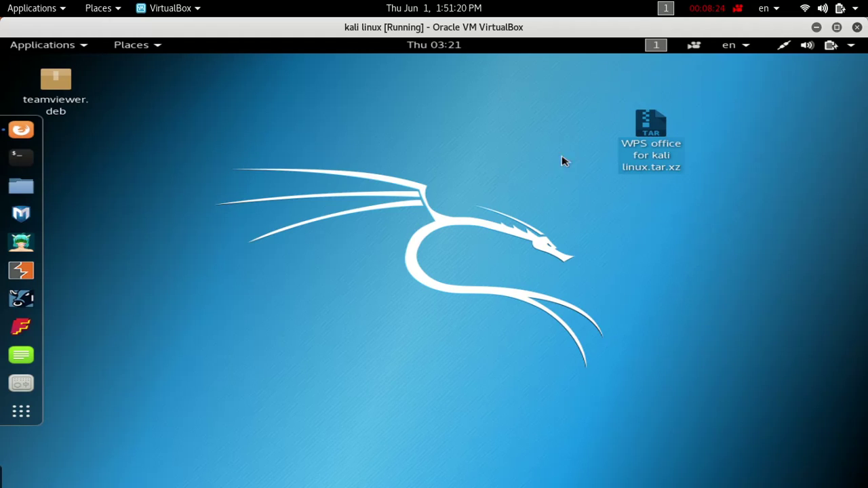
Extract WPS office for kali linux.tar.xz onto the Kali virtual machine's desktop and move the extracted folder beside the archive.
{"action": "right_click", "coordinate": [632, 151]}
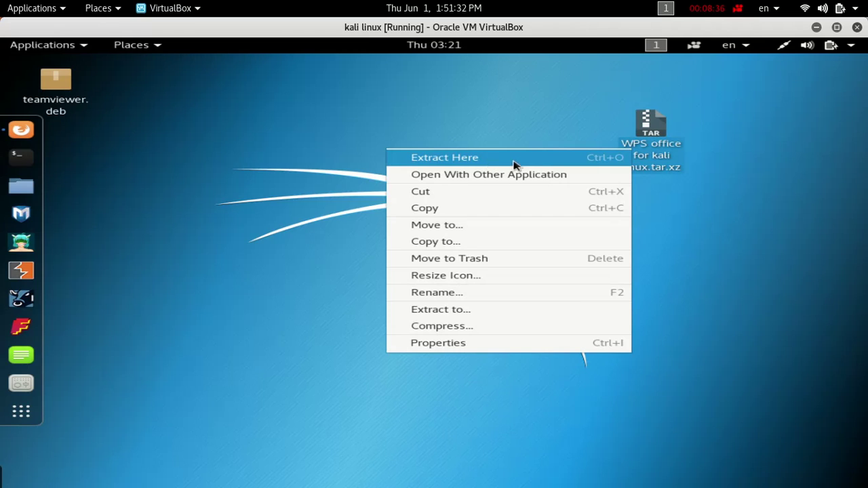
{"action": "left_click", "coordinate": [514, 137]}
{"action": "left_click", "coordinate": [639, 132]}
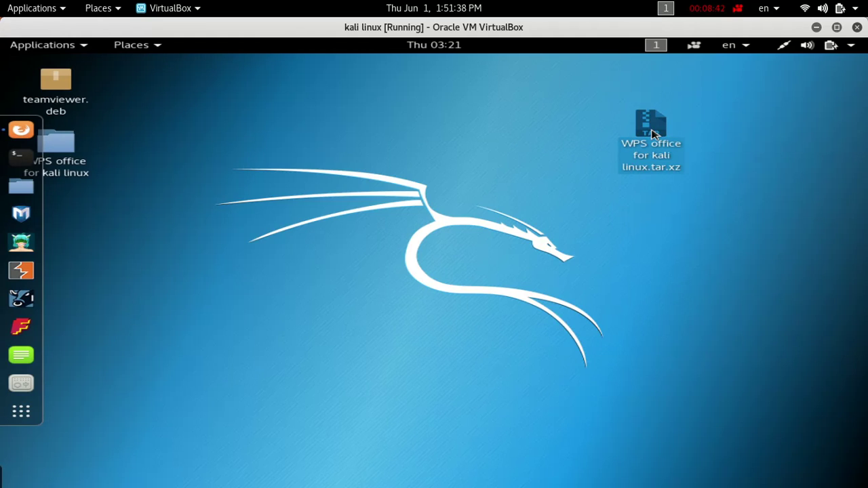
{"action": "left_click", "coordinate": [233, 182]}
{"action": "left_click_drag", "start_coordinate": [66, 150], "coordinate": [547, 140]}
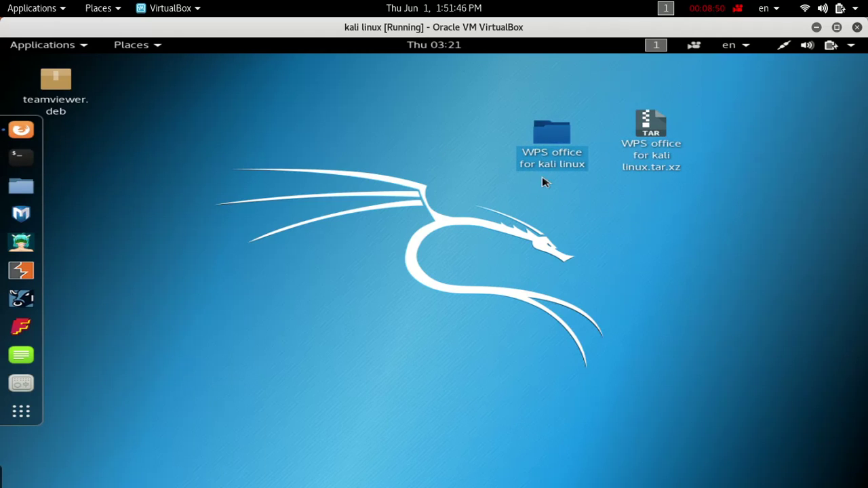
{"action": "left_click", "coordinate": [554, 221]}
Open the extracted WPS office for kali linux folder, view its package files full screen and restore the window size.
{"action": "left_click", "coordinate": [547, 153]}
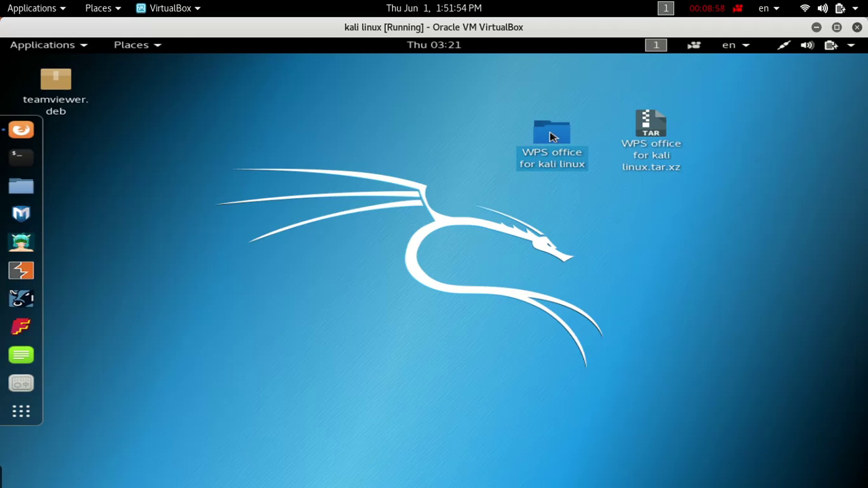
{"action": "double_click", "coordinate": [553, 136]}
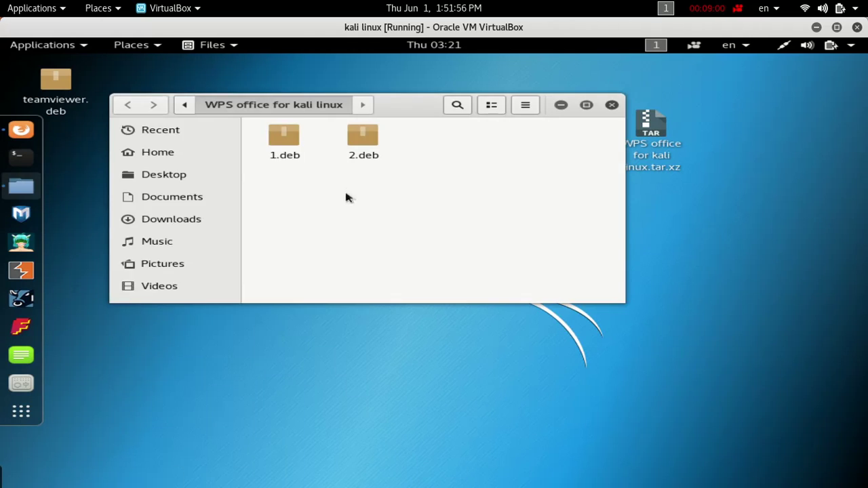
{"action": "left_click", "coordinate": [587, 106]}
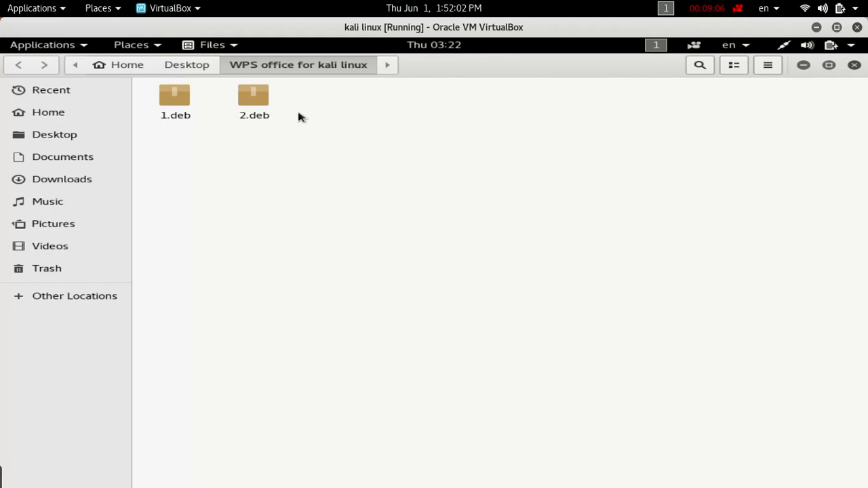
{"action": "left_click", "coordinate": [829, 65]}
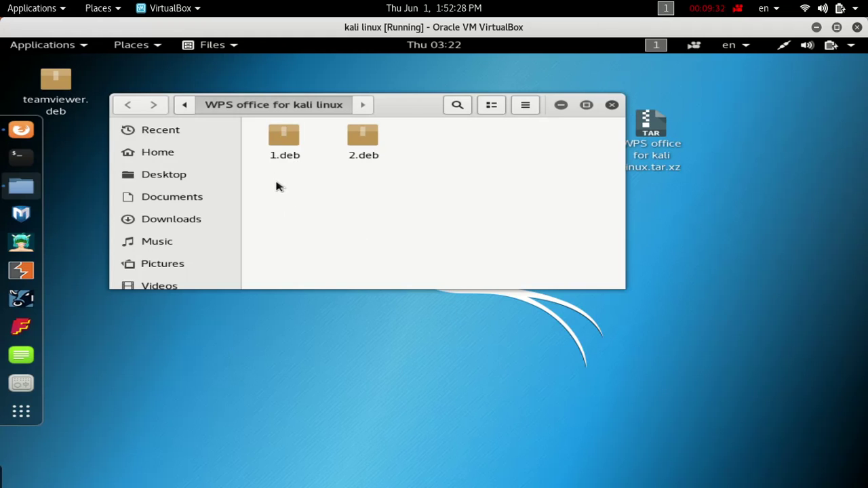
Open a terminal in the WPS office for kali linux folder and move its window below the package files.
{"action": "right_click", "coordinate": [335, 202]}
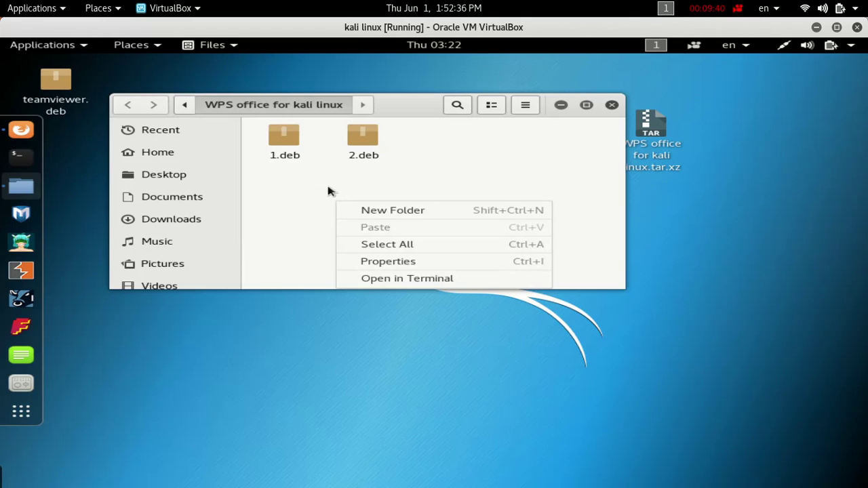
{"action": "left_click", "coordinate": [383, 279]}
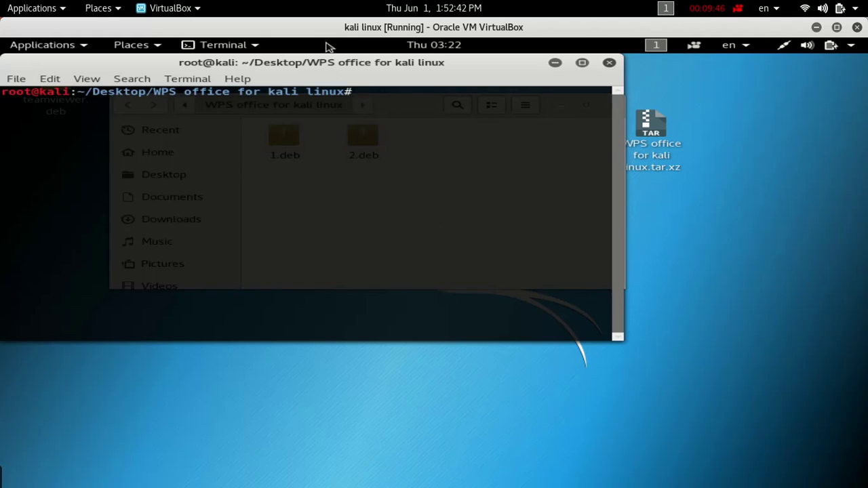
{"action": "left_click_drag", "start_coordinate": [140, 67], "coordinate": [243, 182]}
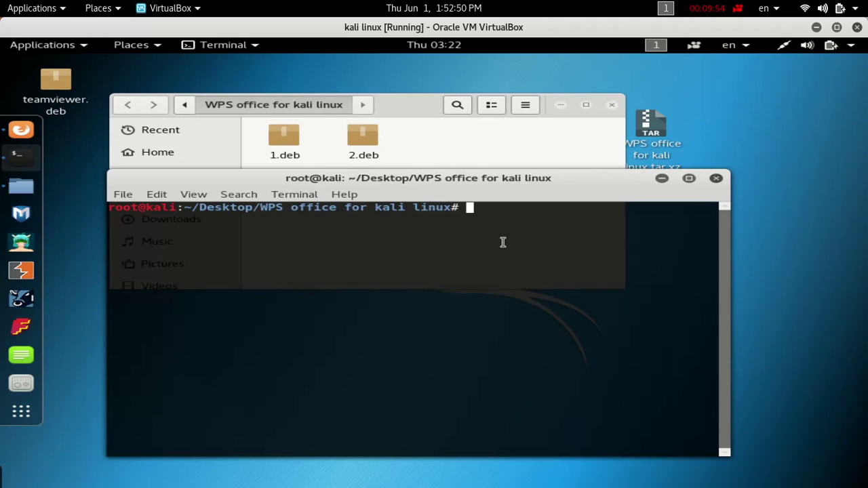
List the folder's contents in the terminal with ls and check the package file names in the output.
{"action": "type", "text": "ls"}
{"action": "key", "text": "Return"}
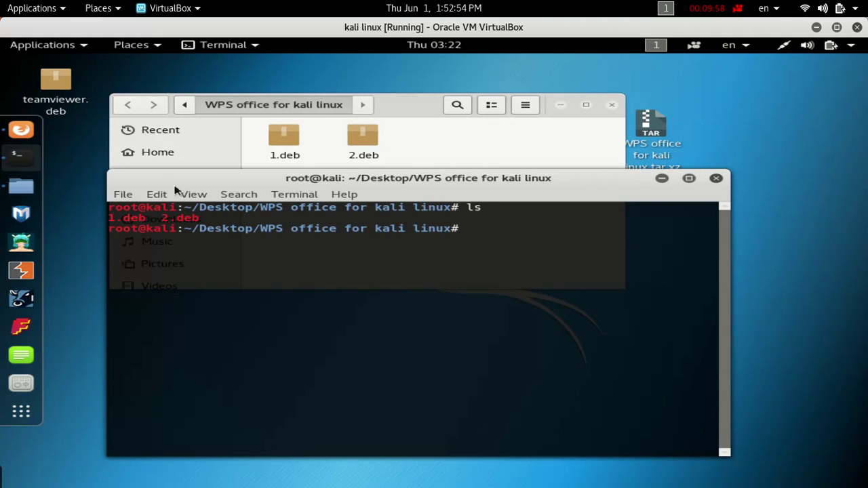
{"action": "left_click_drag", "start_coordinate": [200, 217], "coordinate": [107, 218]}
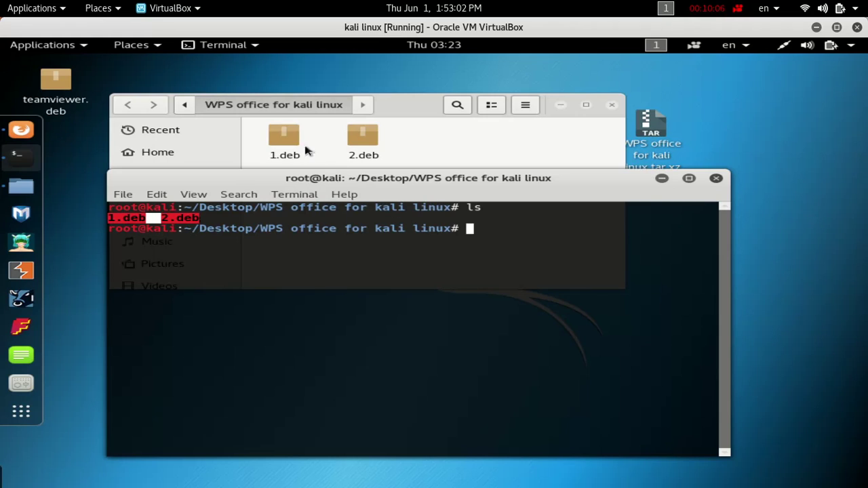
{"action": "left_click", "coordinate": [449, 227]}
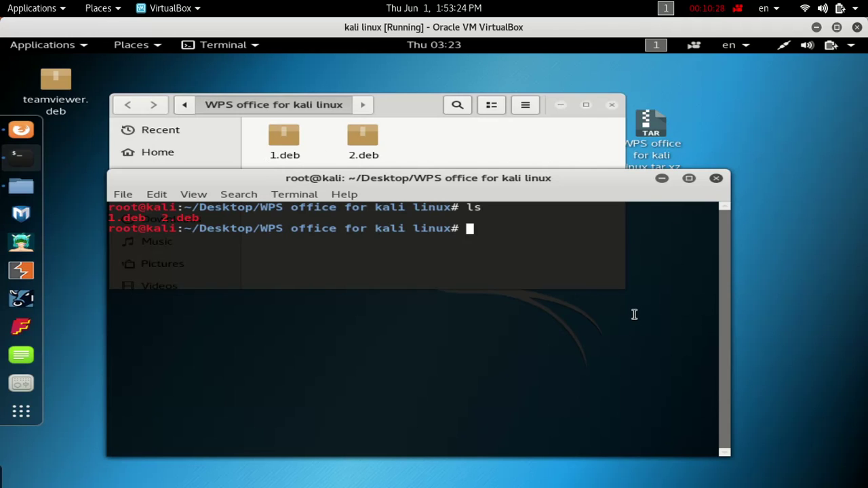
Install the first package in the terminal by running dpkg -i 1.deb.
{"action": "type", "text": "dpka"}
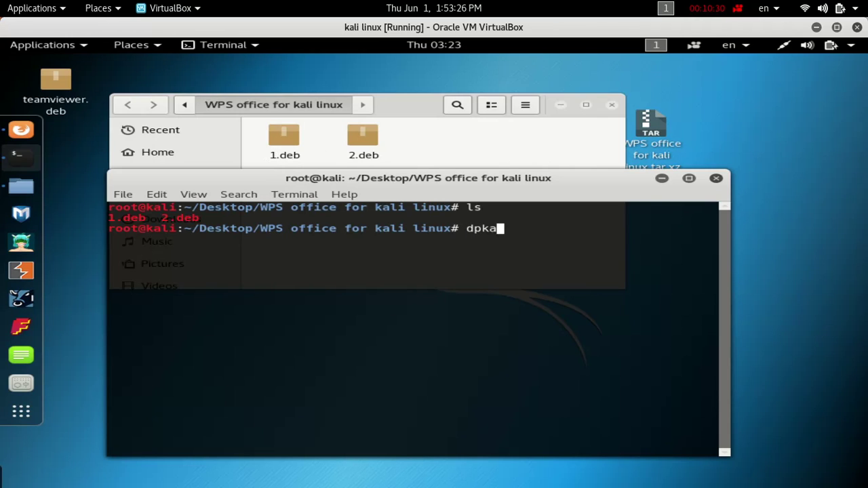
{"action": "key", "text": "BackSpace"}
{"action": "type", "text": "g"}
{"action": "type", "text": "-i"}
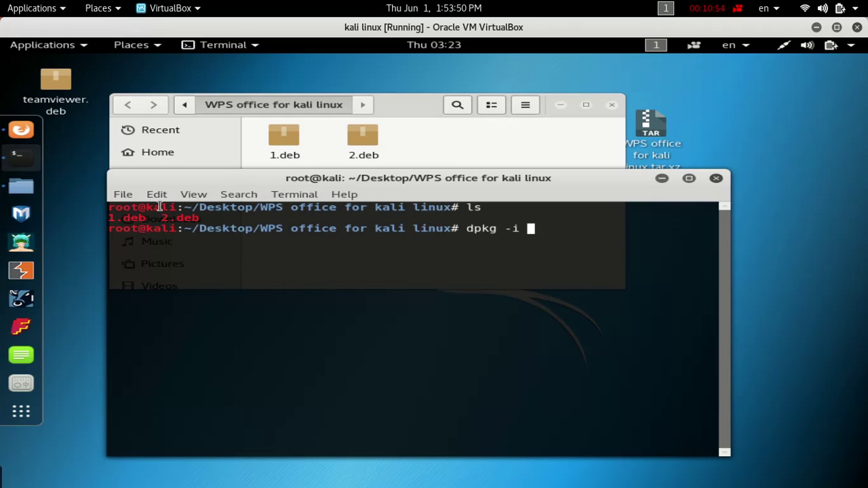
{"action": "type", "text": "1.deb"}
{"action": "key", "text": "Return"}
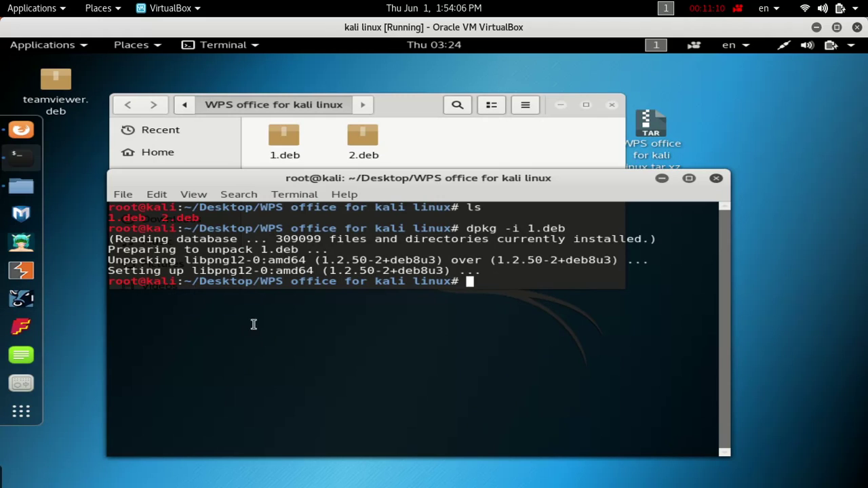
Install the second package by recalling the previous command, changing it to dpkg -i 2.deb and running it.
{"action": "key", "text": "Up"}
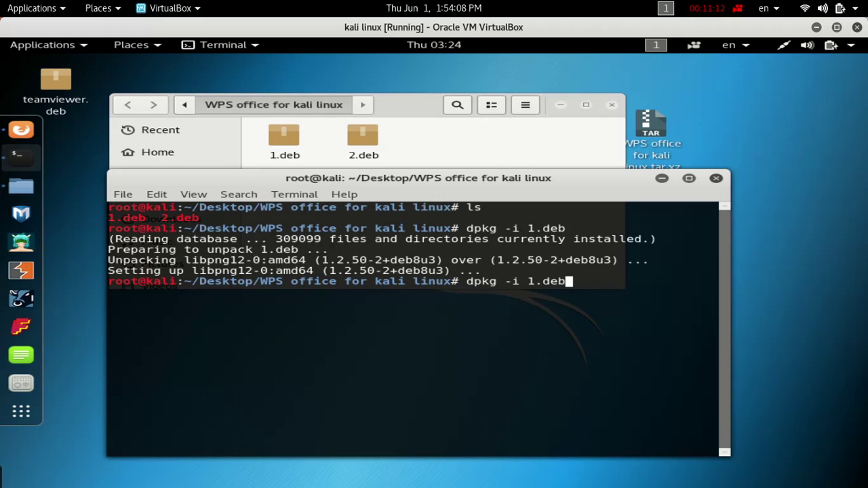
{"action": "key", "text": "Left"}
{"action": "key", "text": "Left"}
{"action": "key", "text": "Left"}
{"action": "key", "text": "Left"}
{"action": "key", "text": "BackSpace"}
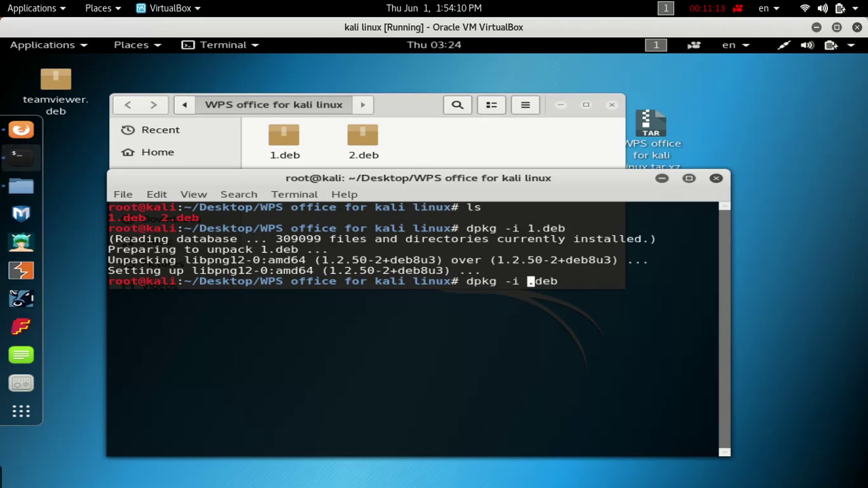
{"action": "type", "text": "2"}
{"action": "triple_click", "coordinate": [521, 293]}
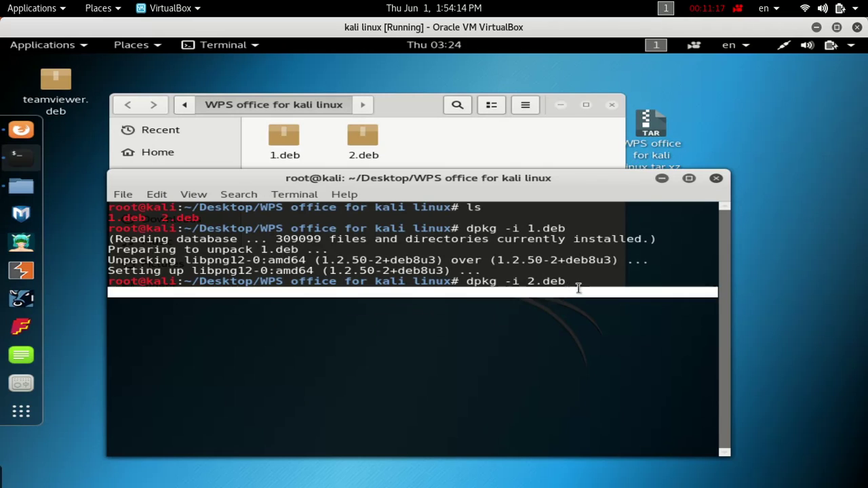
{"action": "left_click", "coordinate": [569, 281]}
{"action": "key", "text": "Right"}
{"action": "key", "text": "Right"}
{"action": "key", "text": "Right"}
{"action": "key", "text": "Right"}
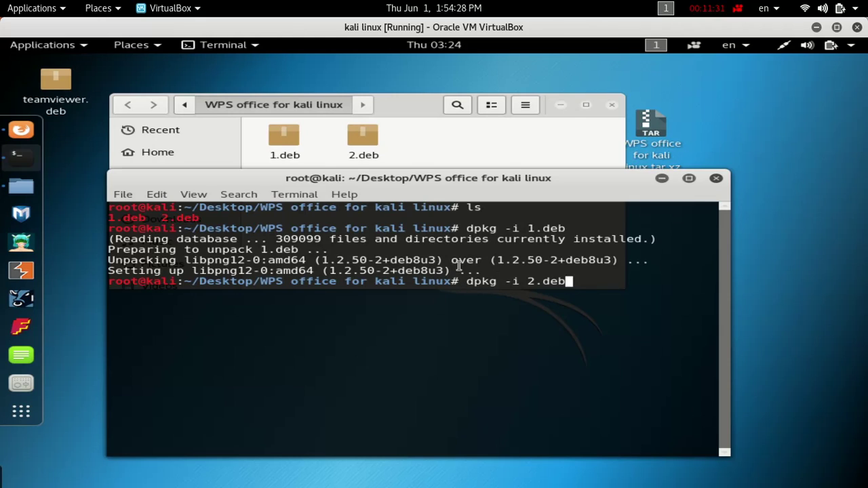
{"action": "key", "text": "Return"}
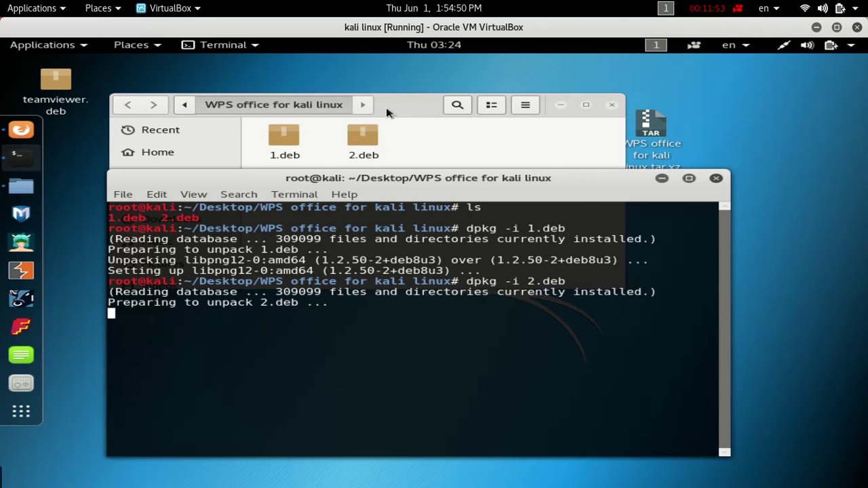
Close the WPS office for kali linux folder window and move the terminal window up the virtual machine's desktop.
{"action": "left_click", "coordinate": [435, 138]}
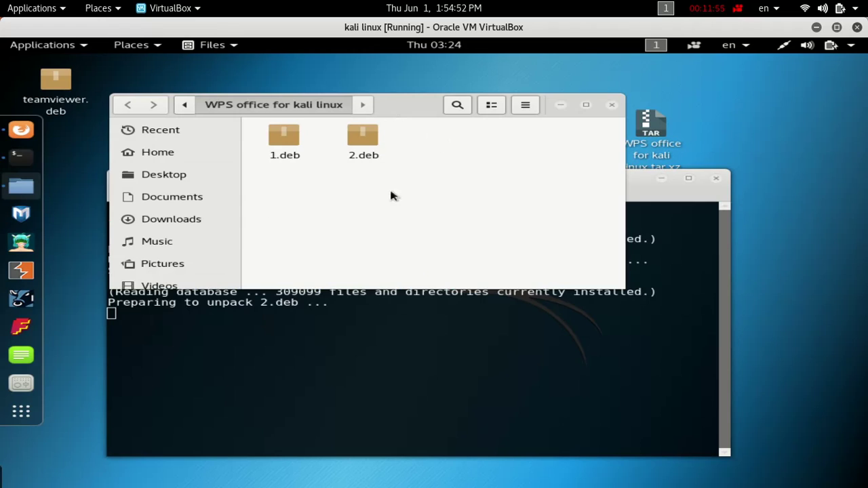
{"action": "left_click", "coordinate": [612, 105]}
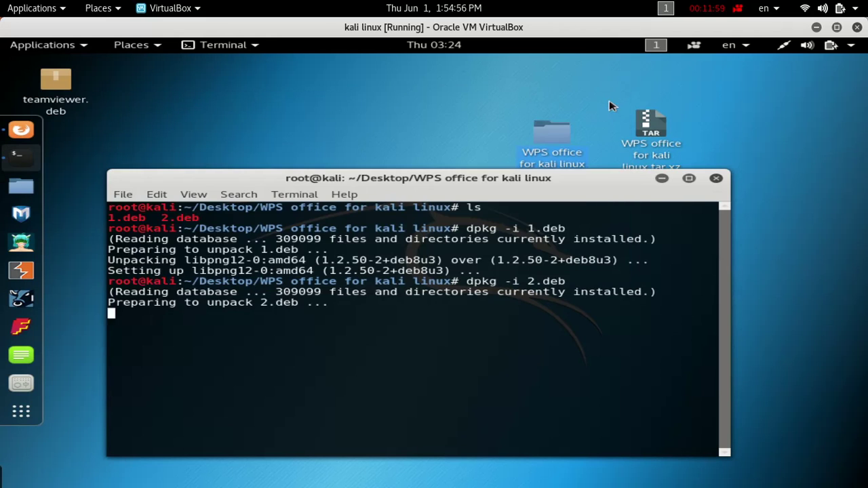
{"action": "left_click_drag", "start_coordinate": [208, 175], "coordinate": [197, 95]}
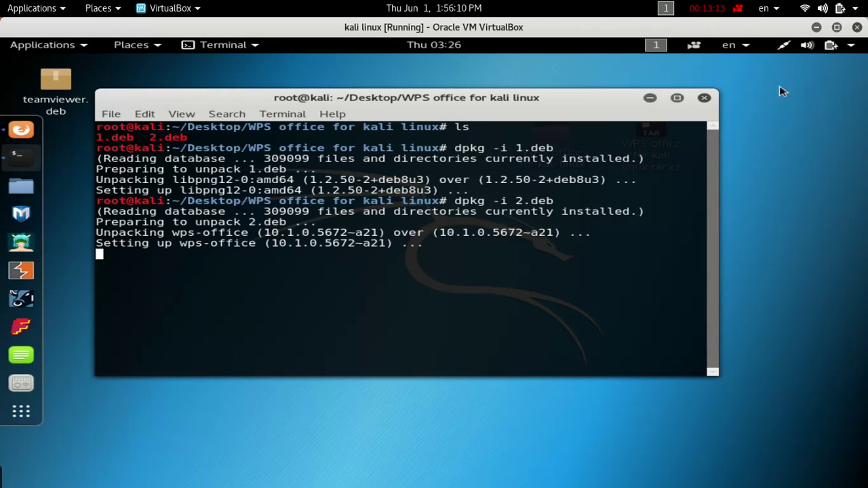
Minimize the virtual machine, browse the host's full application list for the WPS Presentation, Spreadsheets and Writer launchers, and close the list.
{"action": "left_click", "coordinate": [816, 28]}
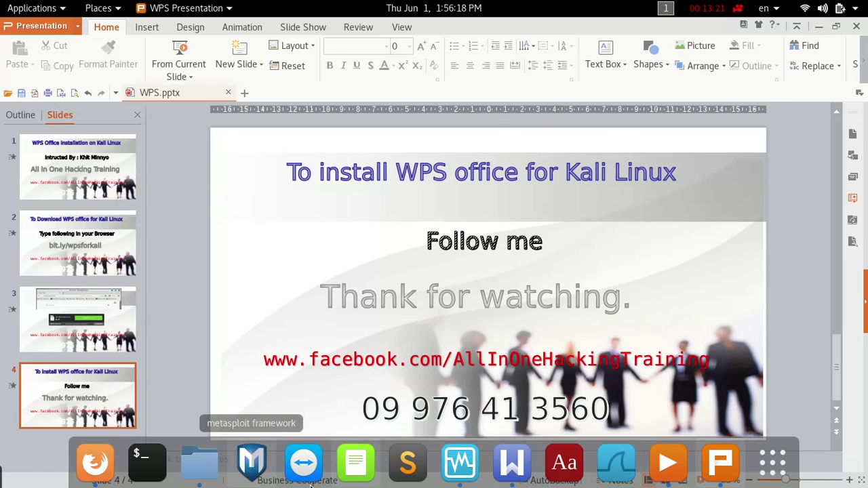
{"action": "left_click", "coordinate": [766, 471]}
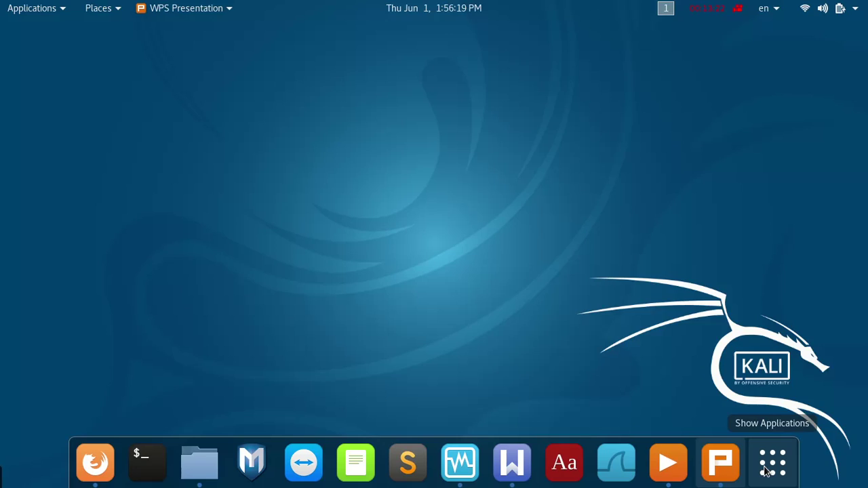
{"action": "scroll", "coordinate": [543, 312], "scroll_direction": "down", "scroll_amount": 1}
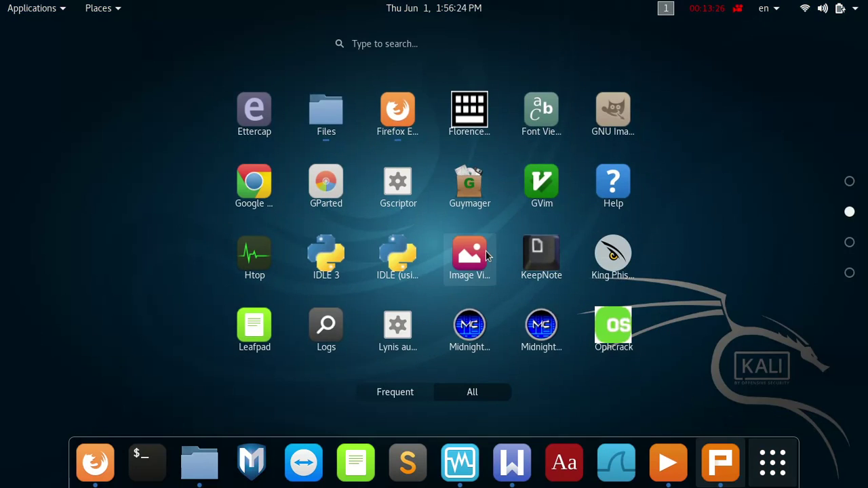
{"action": "scroll", "coordinate": [485, 250], "scroll_direction": "up", "scroll_amount": 1}
{"action": "scroll", "coordinate": [485, 250], "scroll_direction": "down", "scroll_amount": 2}
{"action": "scroll", "coordinate": [485, 250], "scroll_direction": "down", "scroll_amount": 1}
{"action": "scroll", "coordinate": [485, 249], "scroll_direction": "up", "scroll_amount": 2}
{"action": "scroll", "coordinate": [485, 254], "scroll_direction": "down", "scroll_amount": 1}
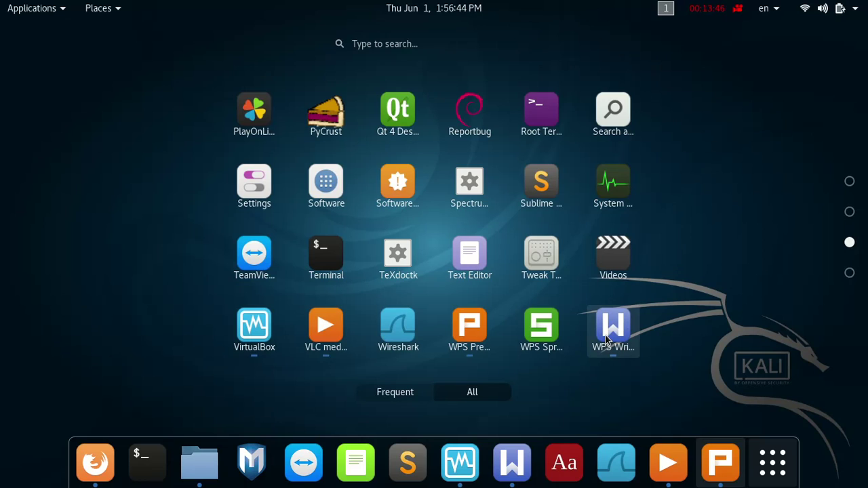
{"action": "scroll", "coordinate": [498, 334], "scroll_direction": "down", "scroll_amount": 1}
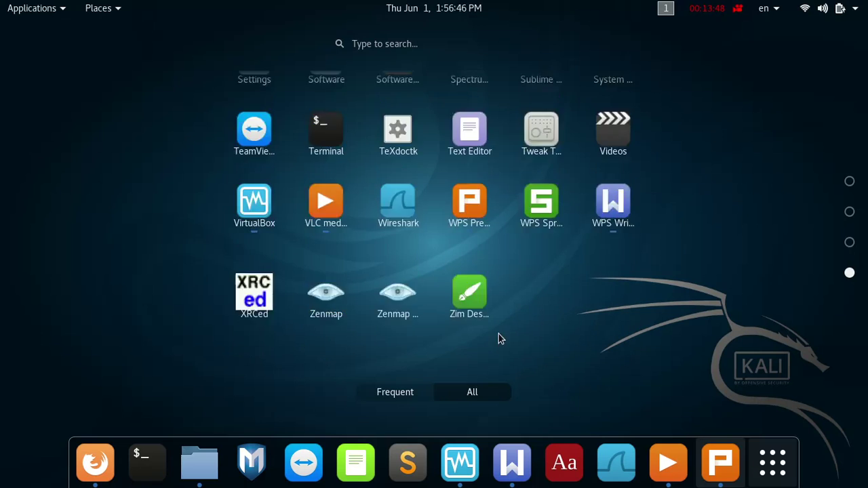
{"action": "scroll", "coordinate": [488, 336], "scroll_direction": "up", "scroll_amount": 1}
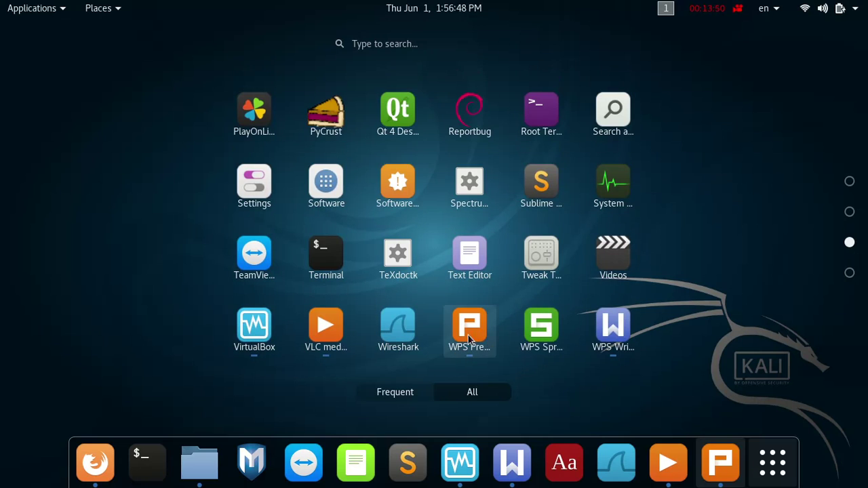
{"action": "left_click", "coordinate": [773, 462]}
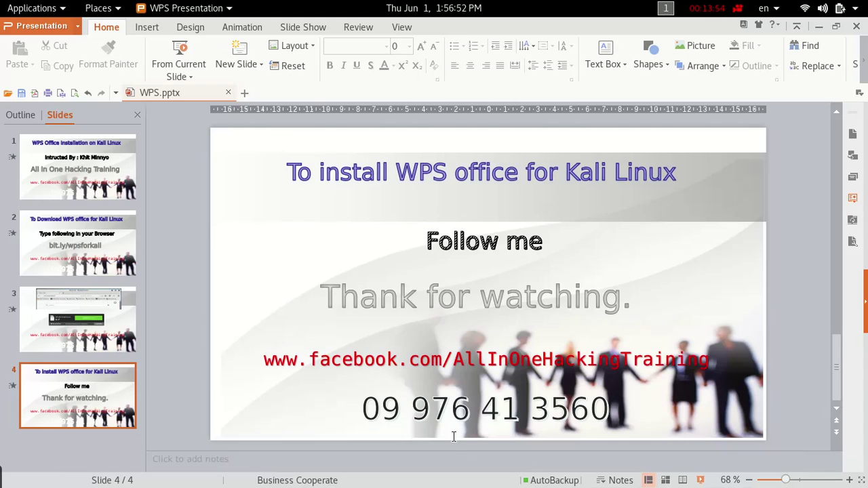
Switch back to the kali linux virtual machine to check the 2.deb installation's progress and minimize it again.
{"action": "left_click", "coordinate": [460, 463]}
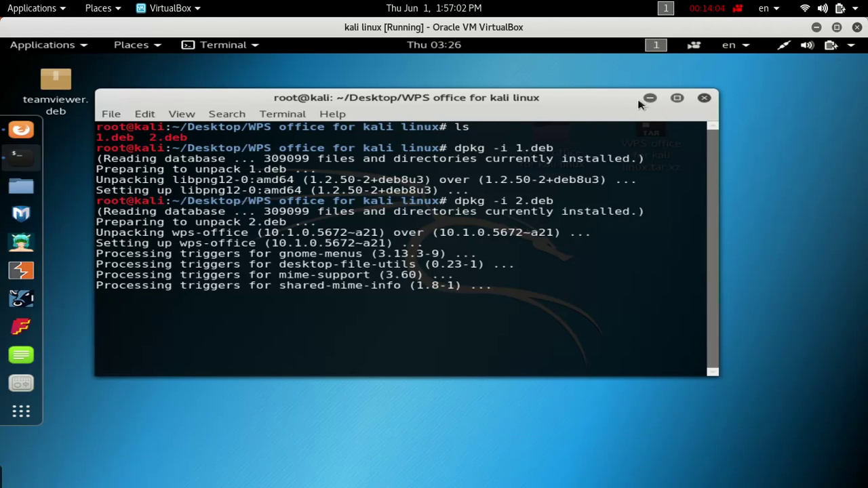
{"action": "left_click", "coordinate": [816, 27]}
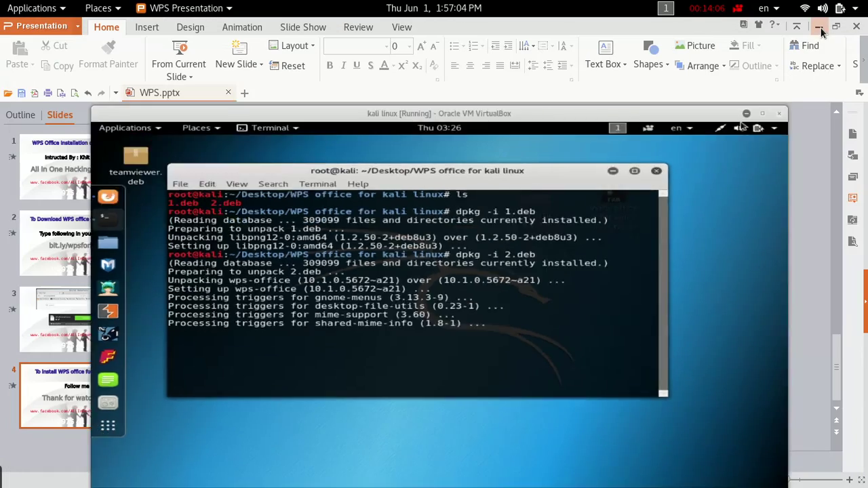